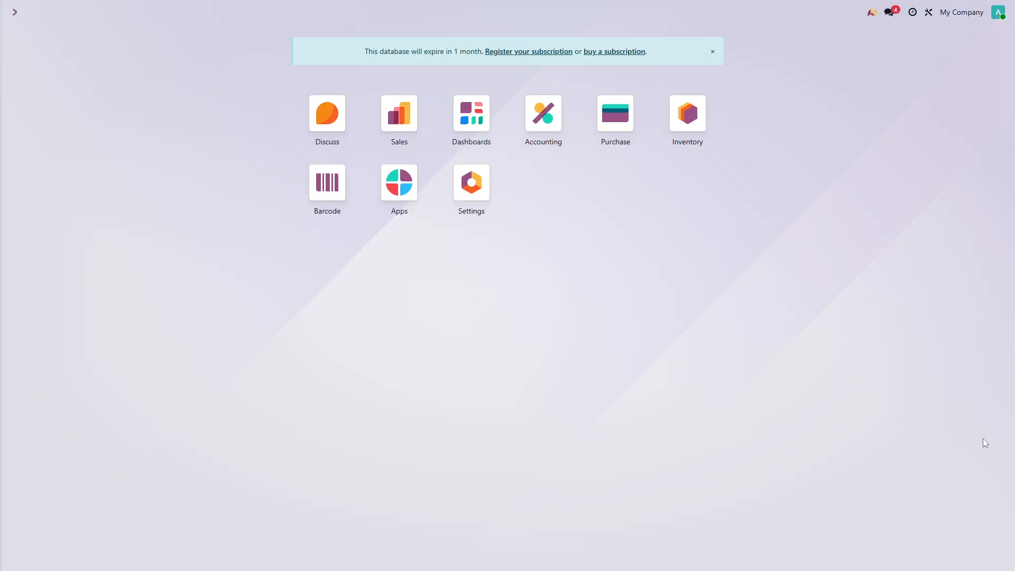
Step: Open the Bank journal's transactions in Accounting and add a transaction labelled "Bankk to Cash" with an amount of -1000
left_click(543, 118)
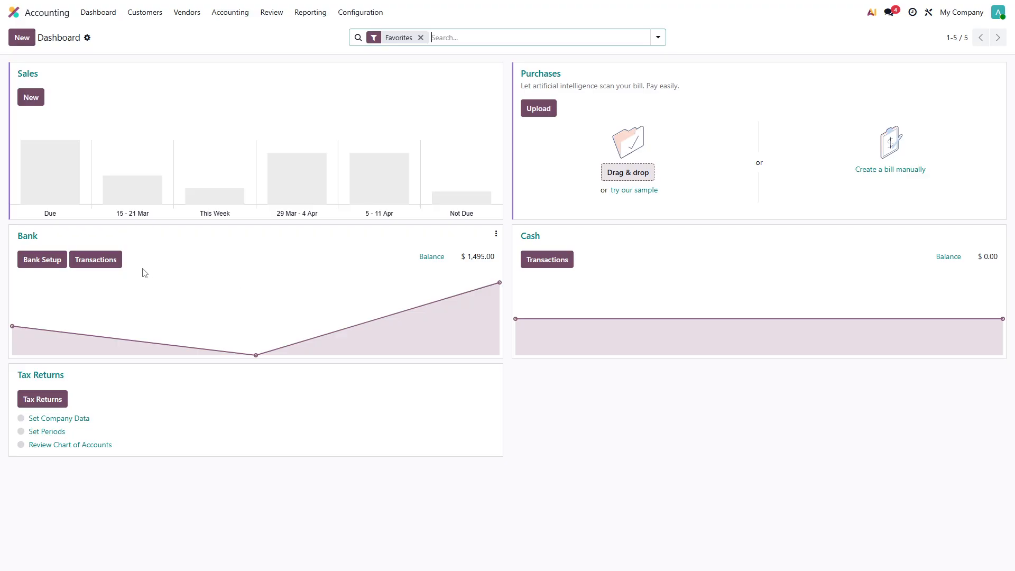
left_click(91, 262)
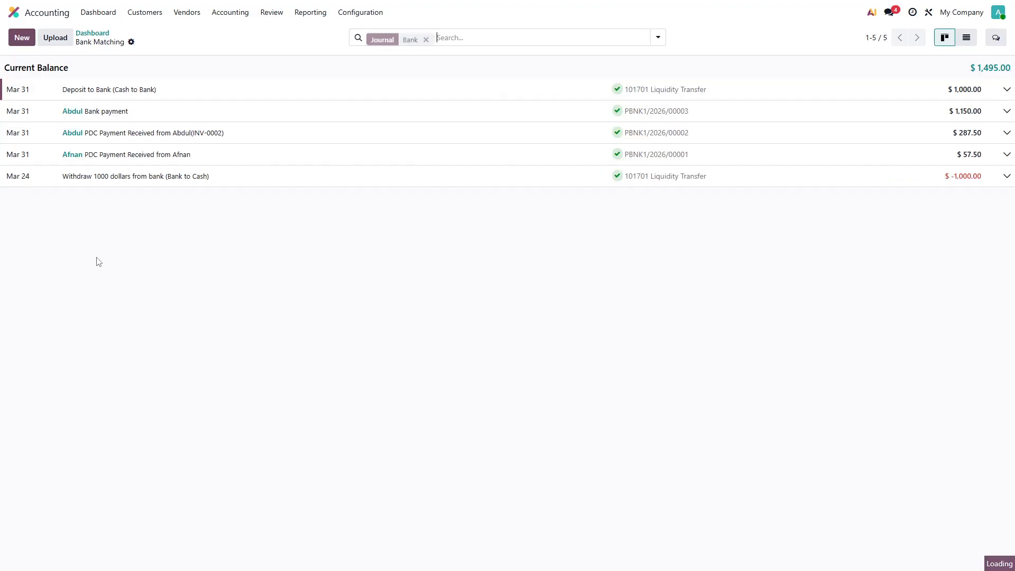
left_click(22, 38)
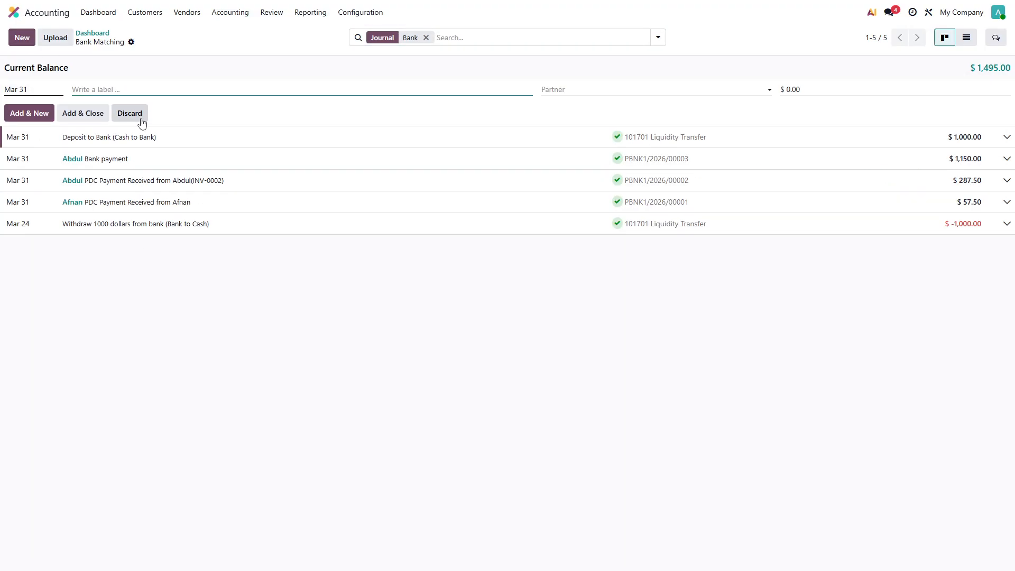
type("Bankk to Cash")
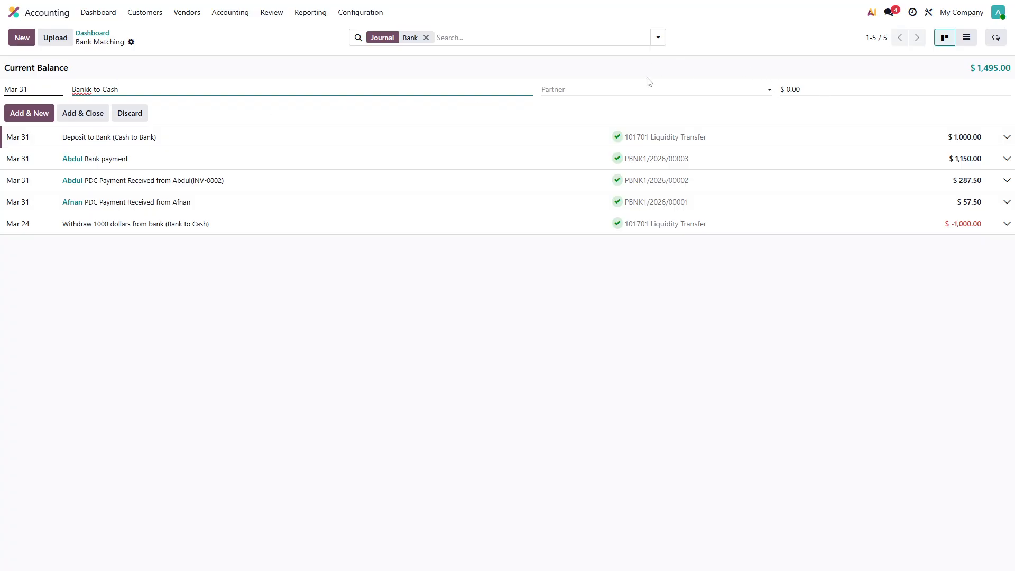
left_click(788, 90)
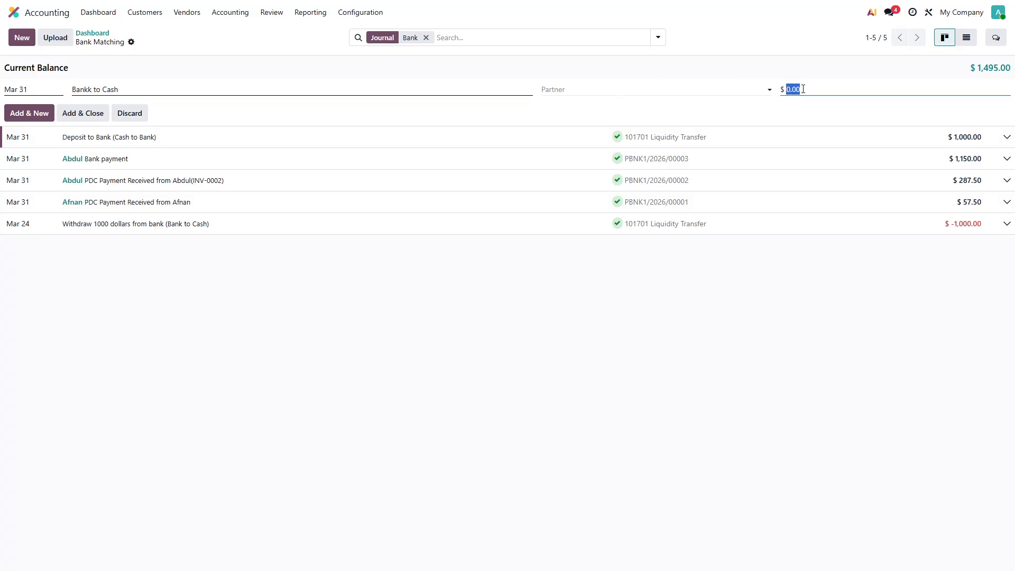
key("BackSpace")
type("1-")
key("BackSpace")
type("00")
key("BackSpace")
type("1000")
left_click(90, 115)
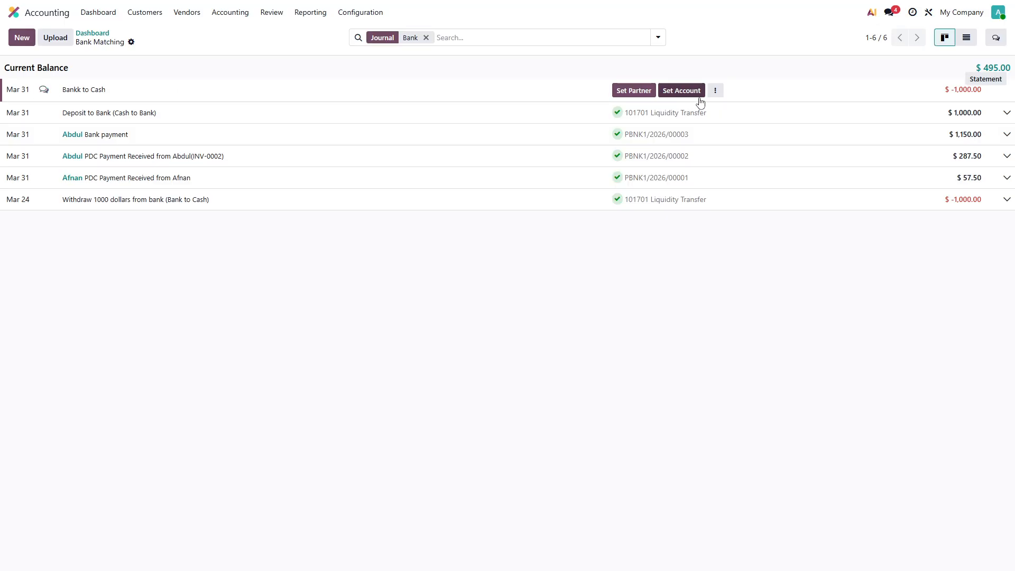
Step: Match the new "Bankk to Cash" bank transaction as an Internal Transfer and return to the accounting dashboard
left_click(718, 94)
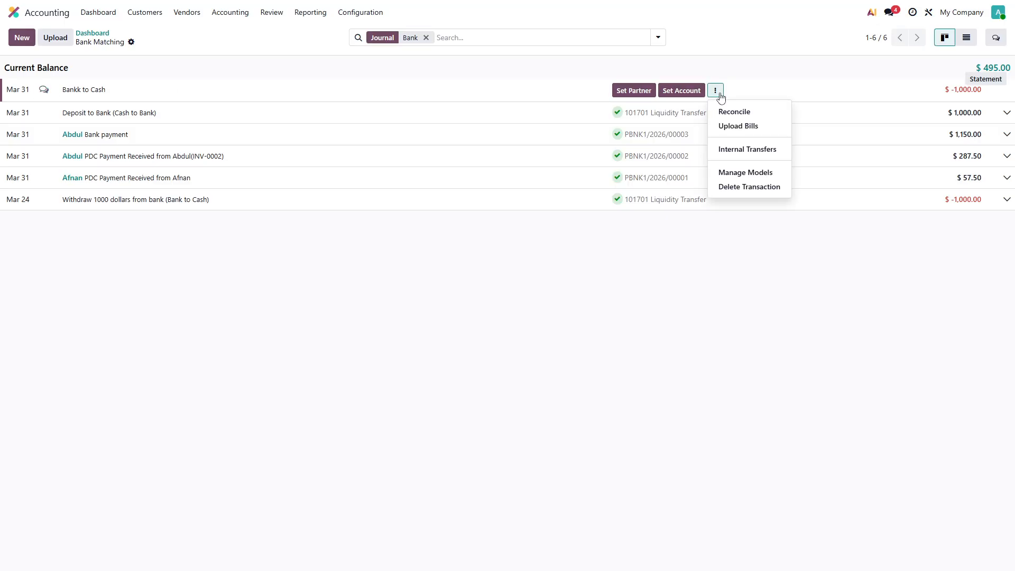
left_click(743, 150)
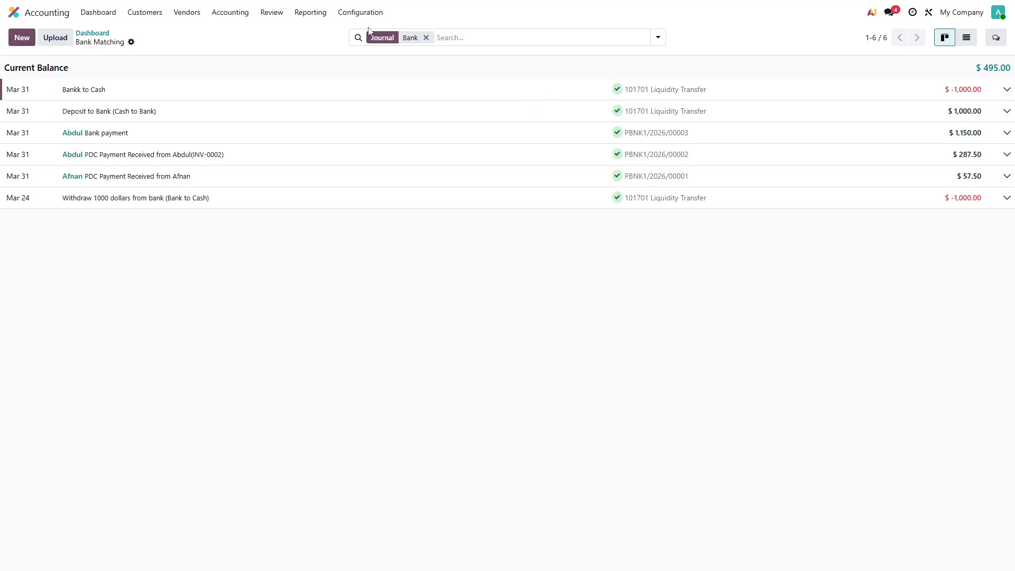
left_click(98, 12)
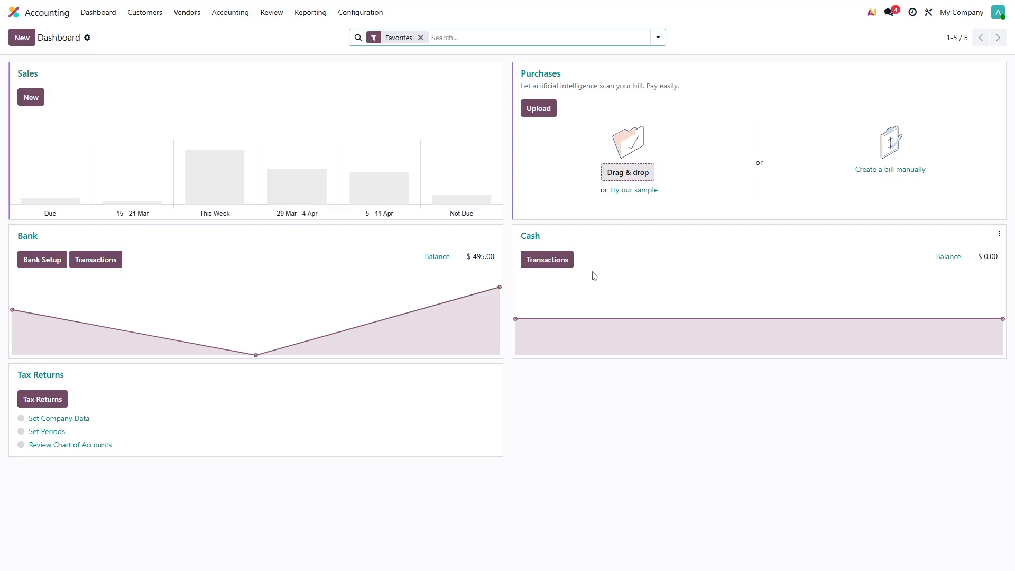
Step: Add a Cash journal transaction dated March 31, 2026, labelled "Bank to Cash", with an amount of 1000
left_click(547, 267)
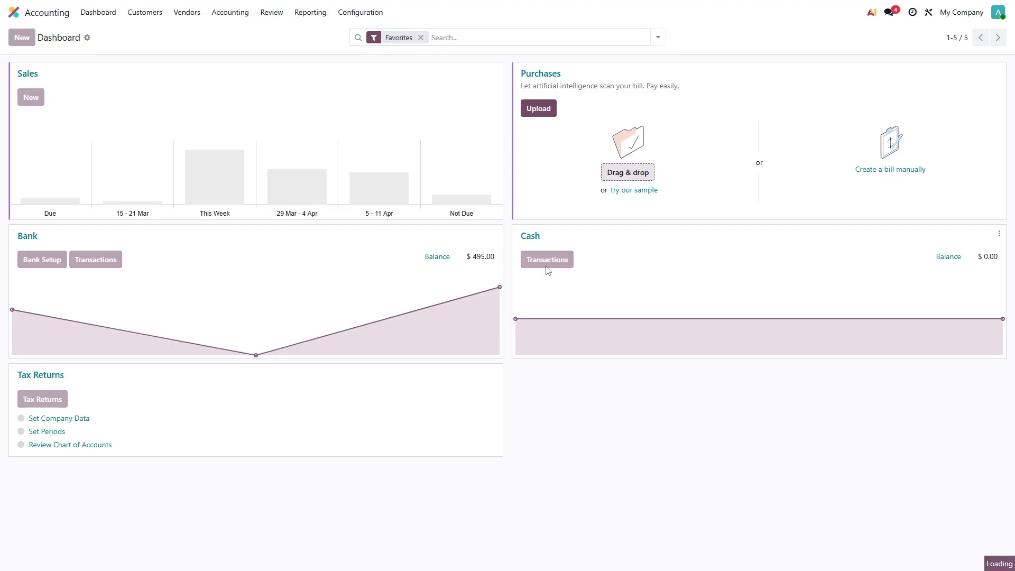
left_click(22, 37)
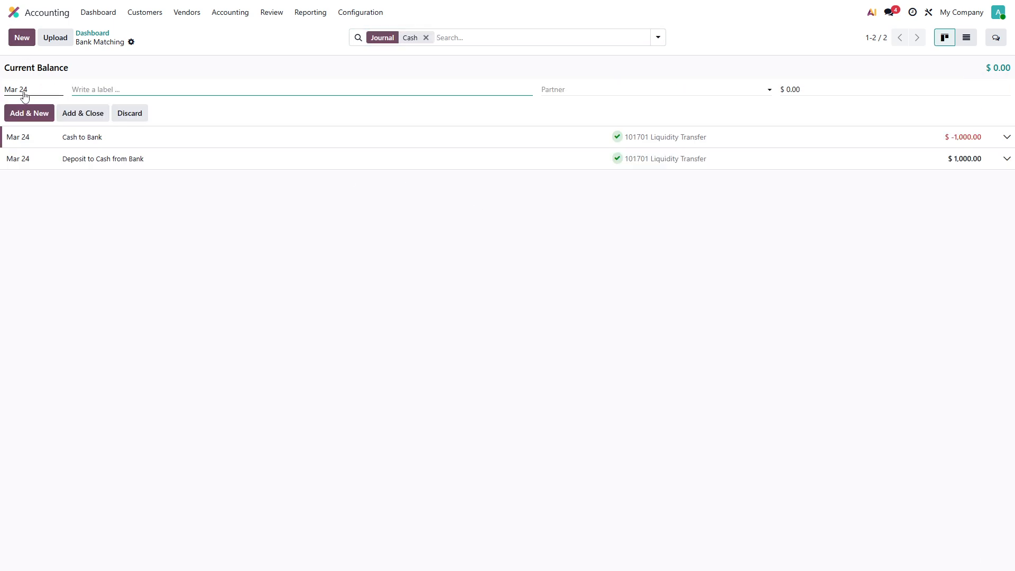
left_click(24, 94)
left_click(69, 230)
left_click(151, 89)
type("Bank to Cash")
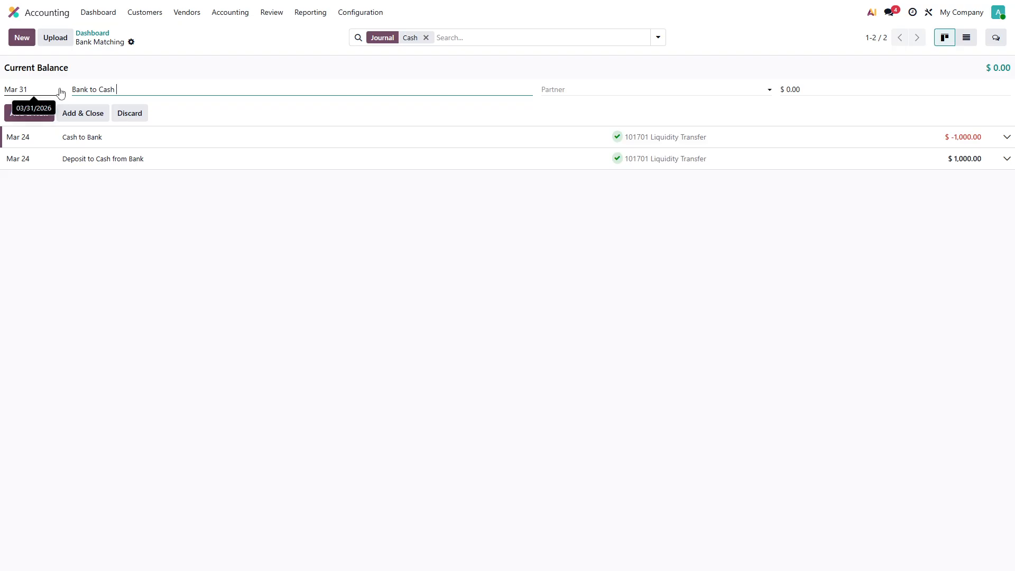
left_click(793, 89)
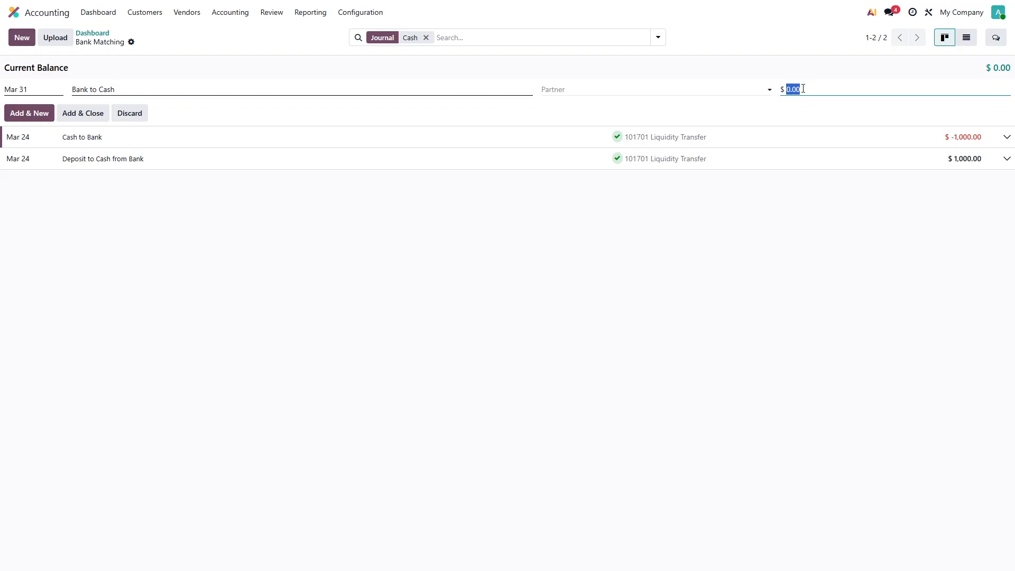
type("1000")
left_click(96, 112)
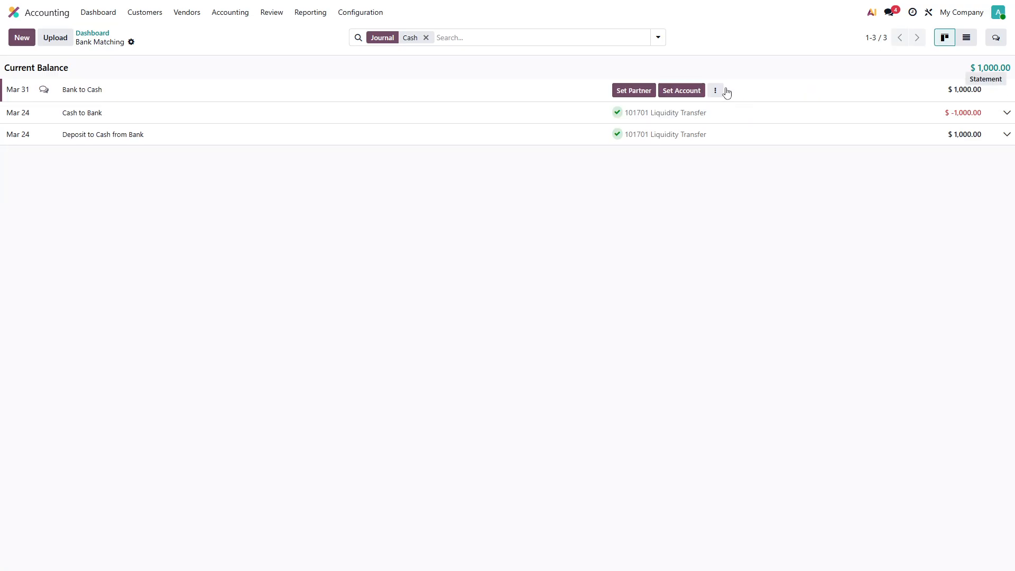
Step: Match the new "Bank to Cash" transaction in the Cash journal as an Internal Transfer and return to the dashboard
left_click(723, 91)
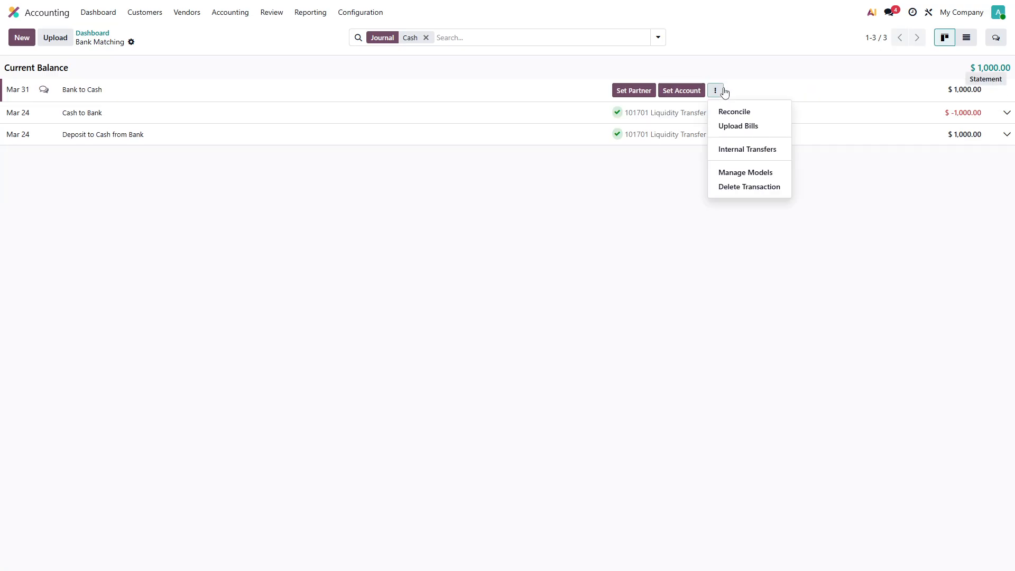
left_click(742, 151)
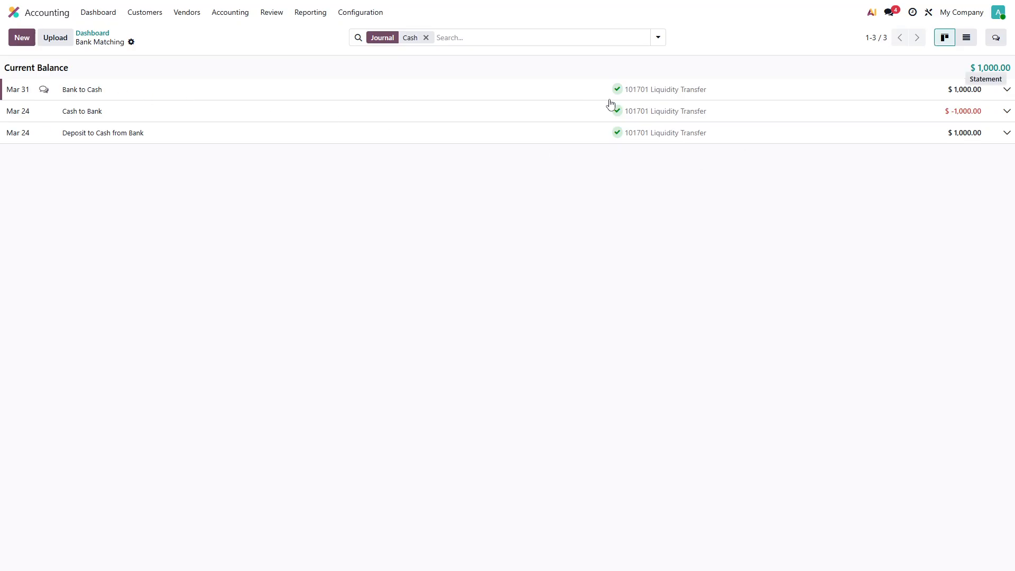
left_click(96, 35)
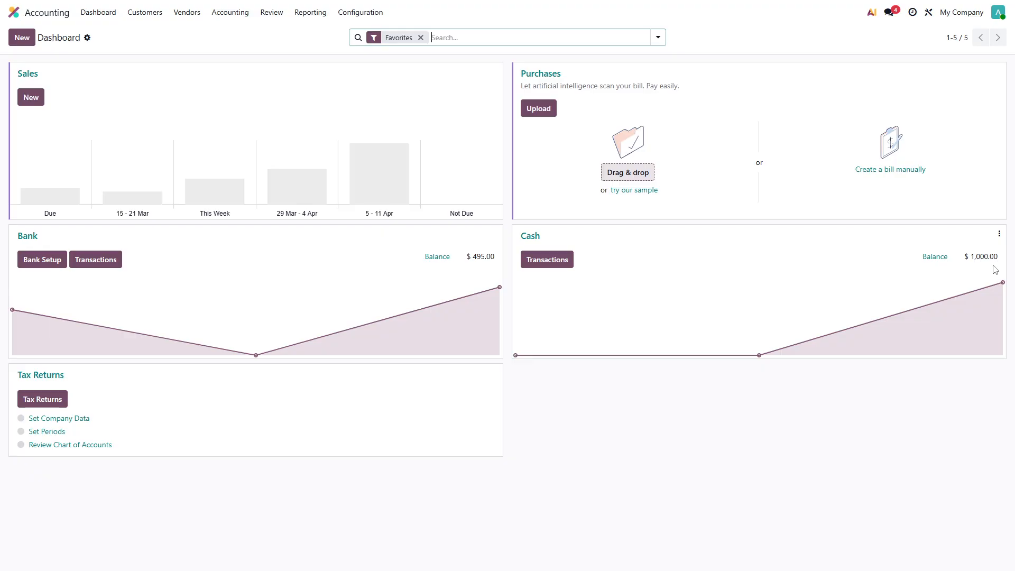
Step: Add a Cash journal transaction dated April 1, labelled "Cash to Bank", with an amount of -1000
left_click(545, 263)
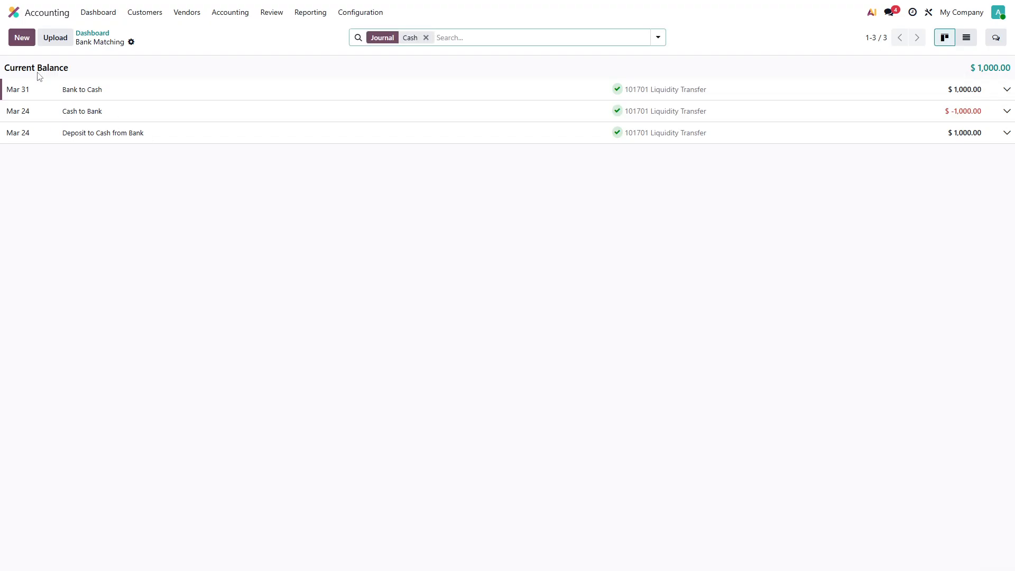
left_click(21, 37)
type("Cash to Bnak")
key("BackSpace")
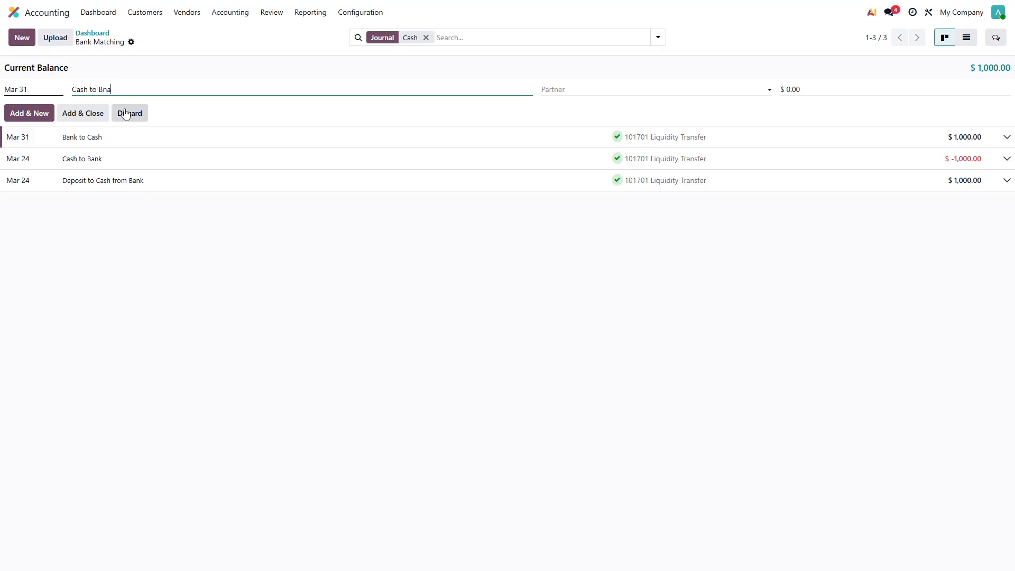
type("ank")
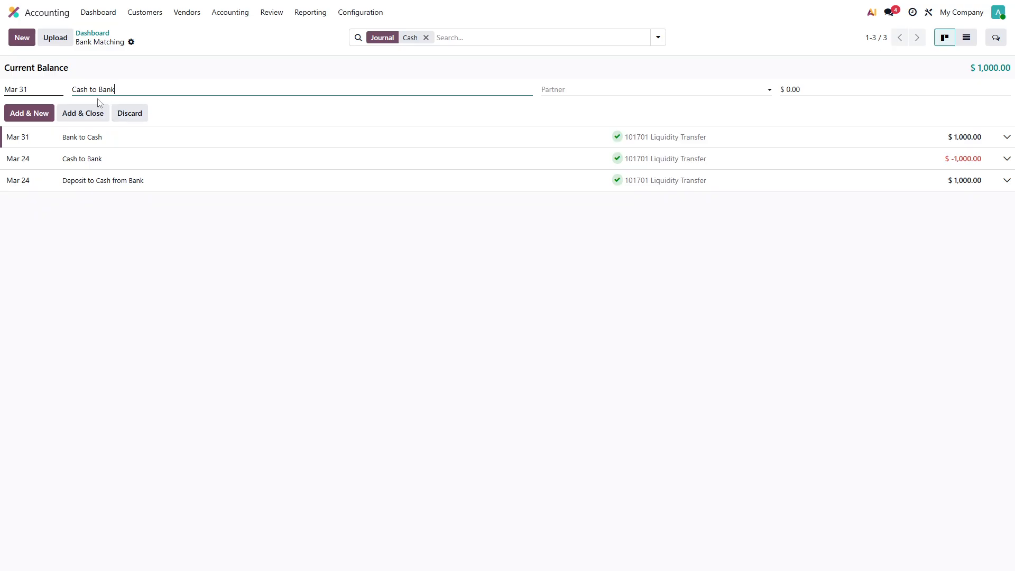
left_click(24, 91)
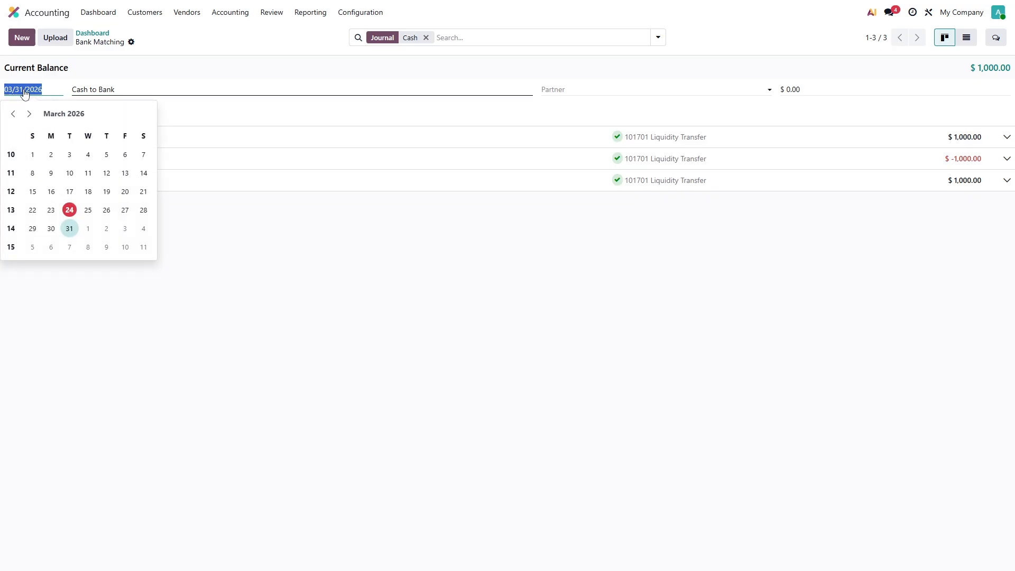
left_click(88, 229)
left_click(789, 90)
type("-1000")
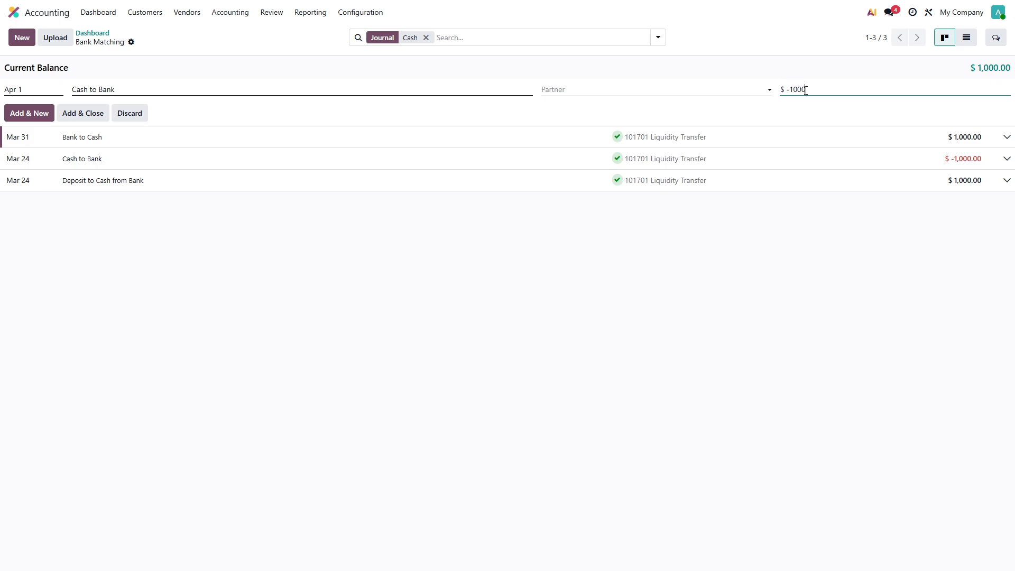
left_click(66, 116)
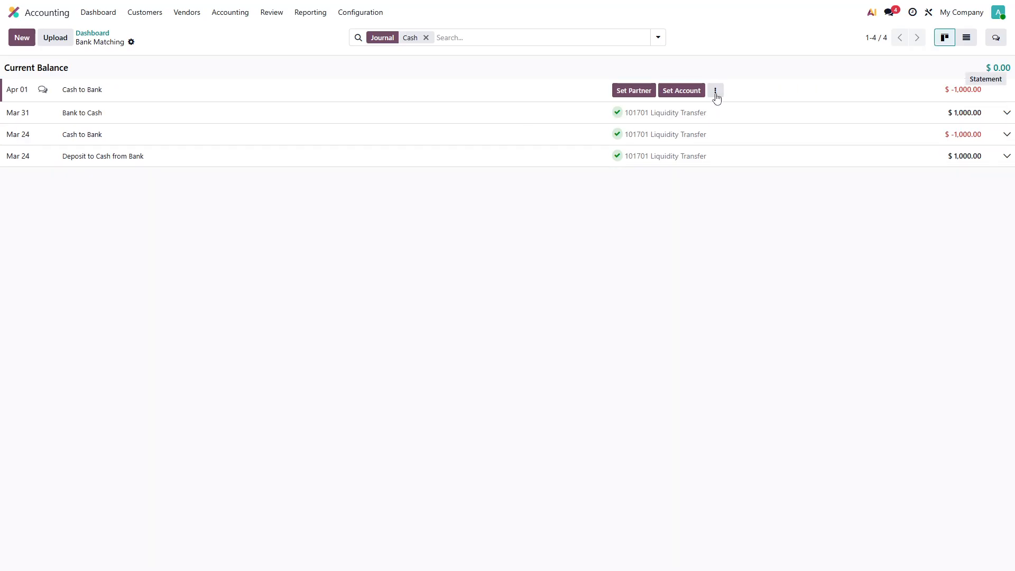
Step: Match the April 1 "Cash to Bank" transaction in the Cash journal as an Internal Transfer and return to the dashboard
left_click(716, 92)
left_click(723, 149)
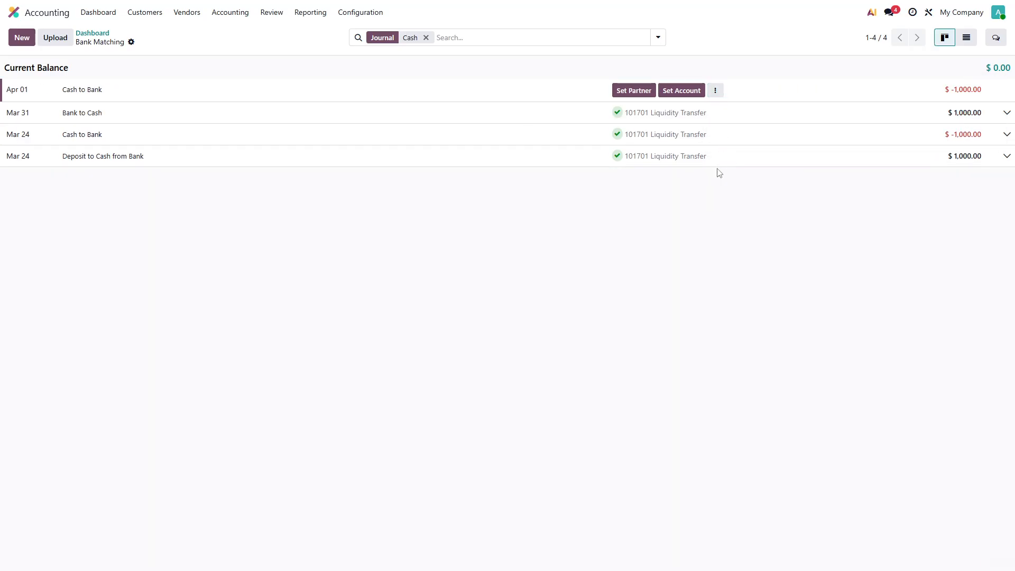
left_click(92, 33)
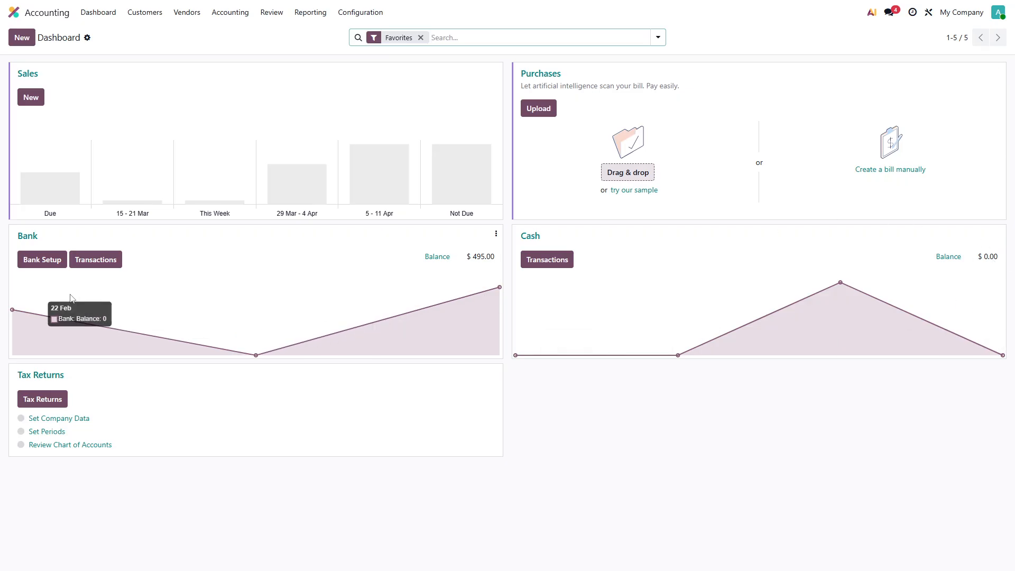
Step: Add a Bank journal transaction dated April 1, labelled "Cash to Bank (Deposit to Bank)", with an amount of 1000
left_click(100, 261)
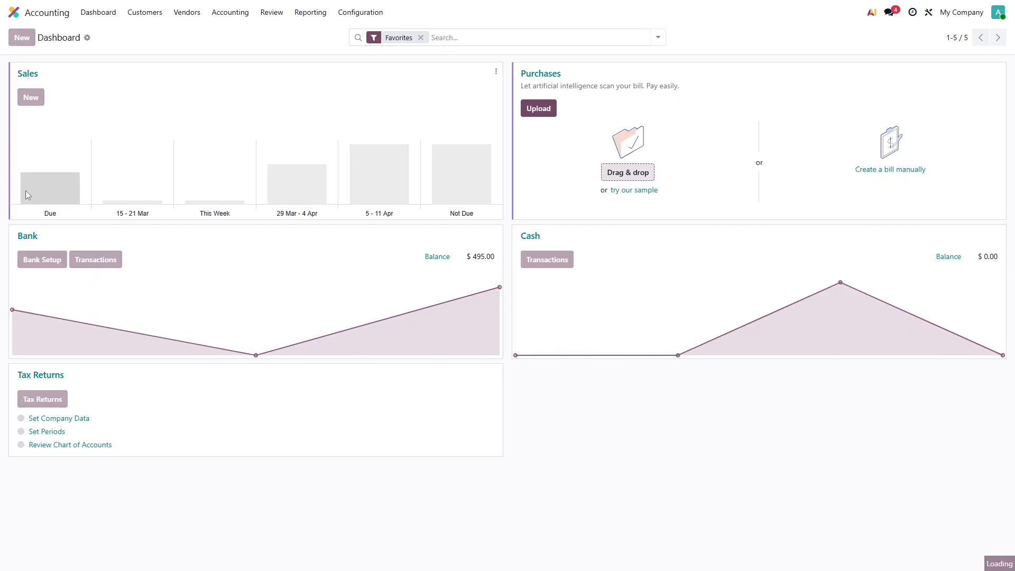
left_click(21, 37)
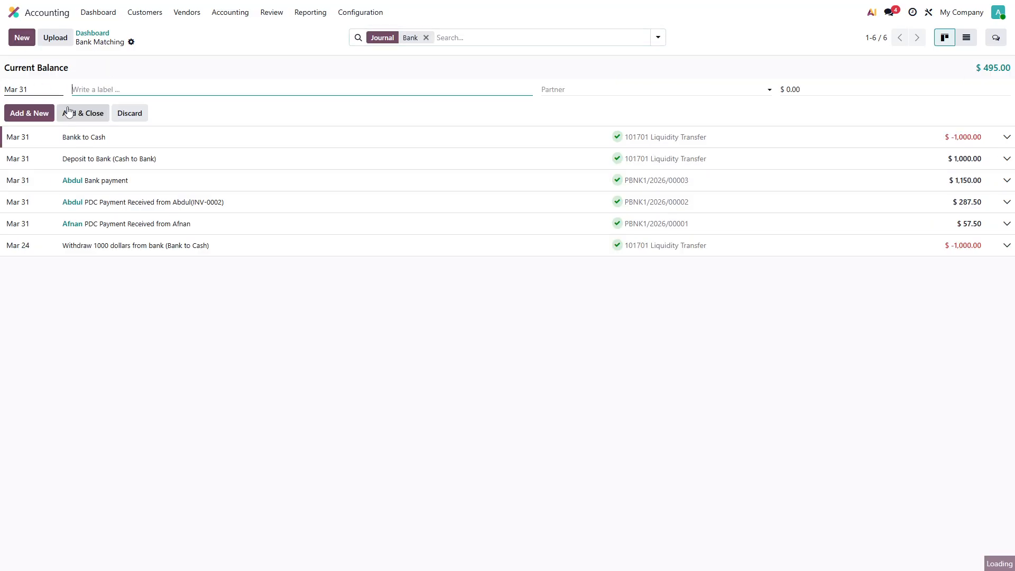
left_click(90, 230)
left_click(149, 87)
type("Ca")
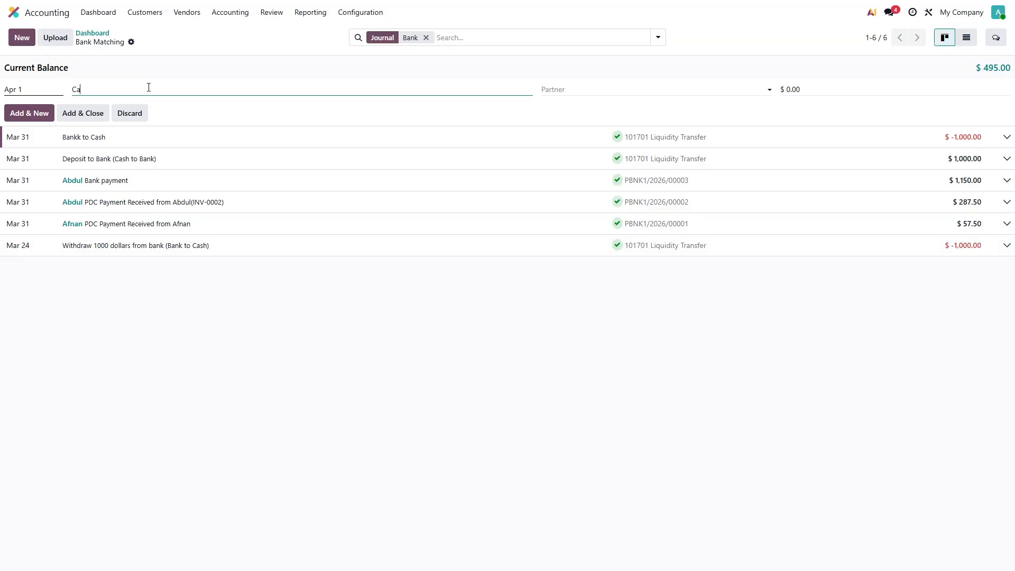
type("sh to Bnak")
key("BackSpace")
key("BackSpace")
type("ank (Deposiotto Bank")
left_click(798, 91)
type("1000")
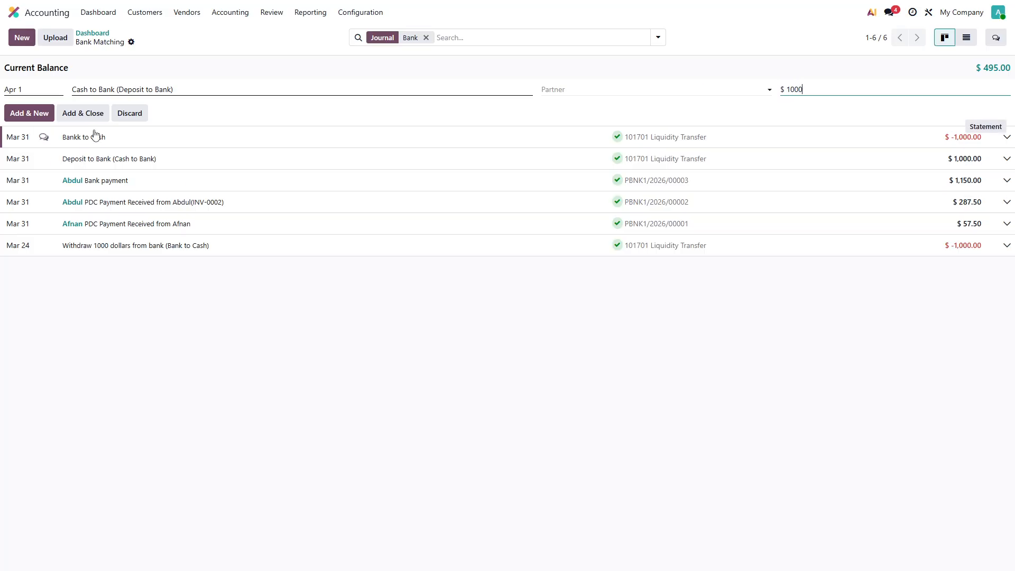
left_click(85, 117)
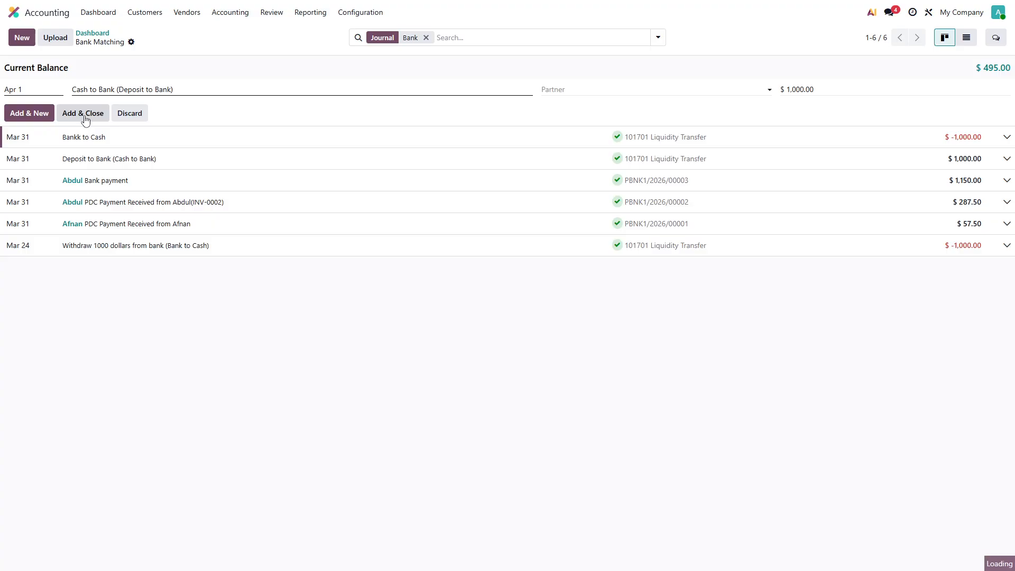
Step: Match the "Cash to Bank (Deposit to Bank)" transaction as an Internal Transfer and return to the dashboard
left_click(718, 90)
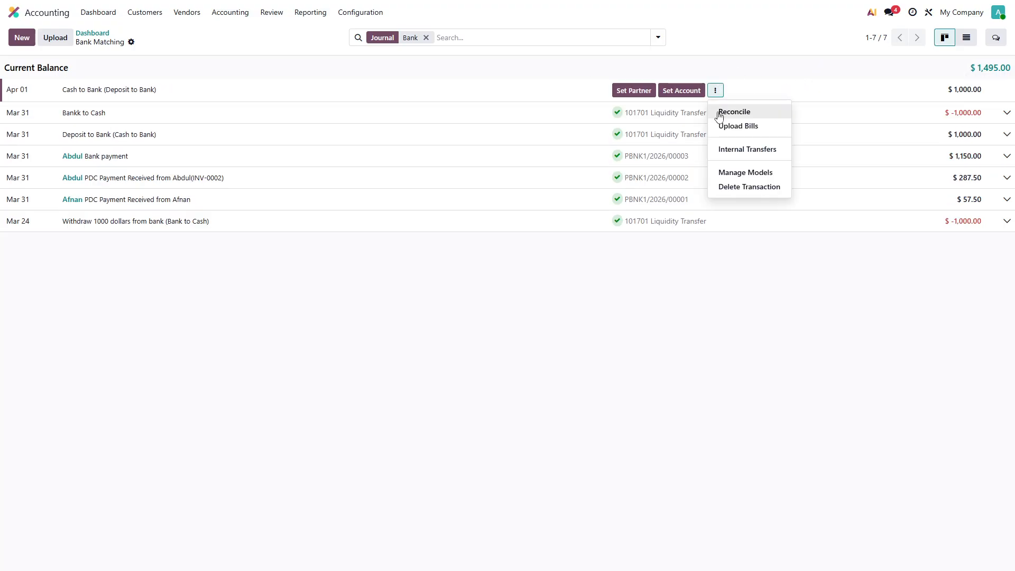
left_click(725, 150)
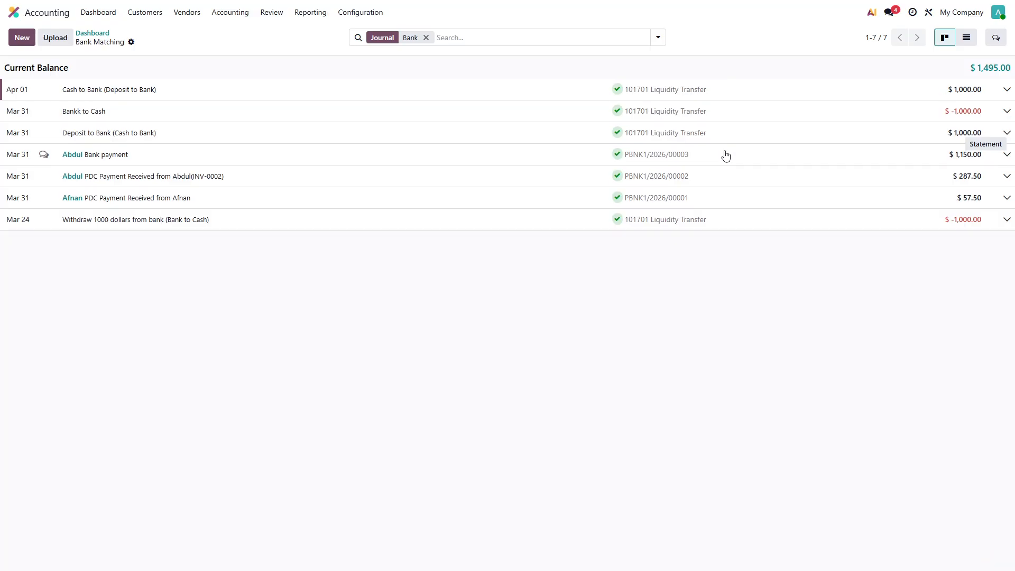
left_click(103, 38)
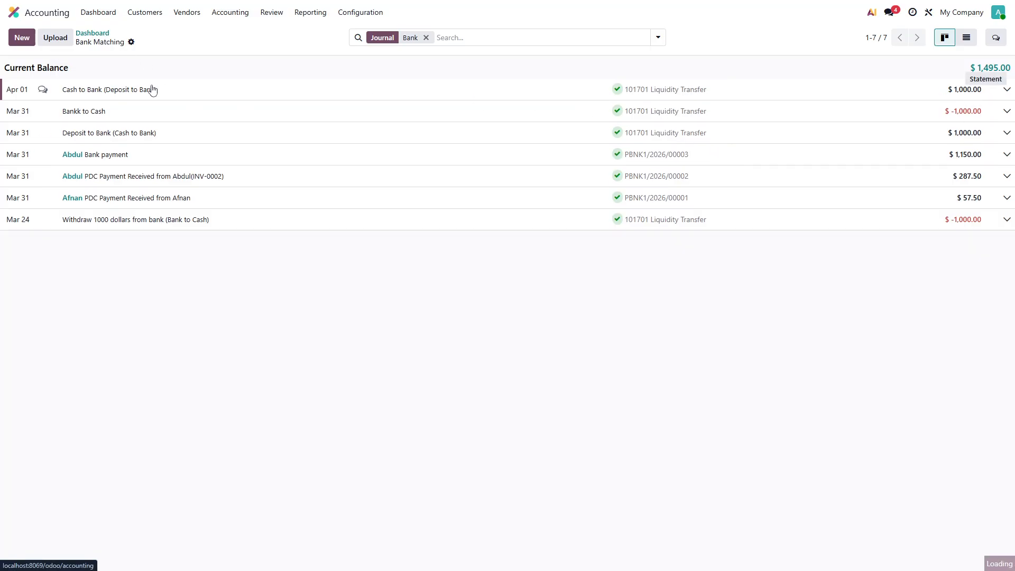